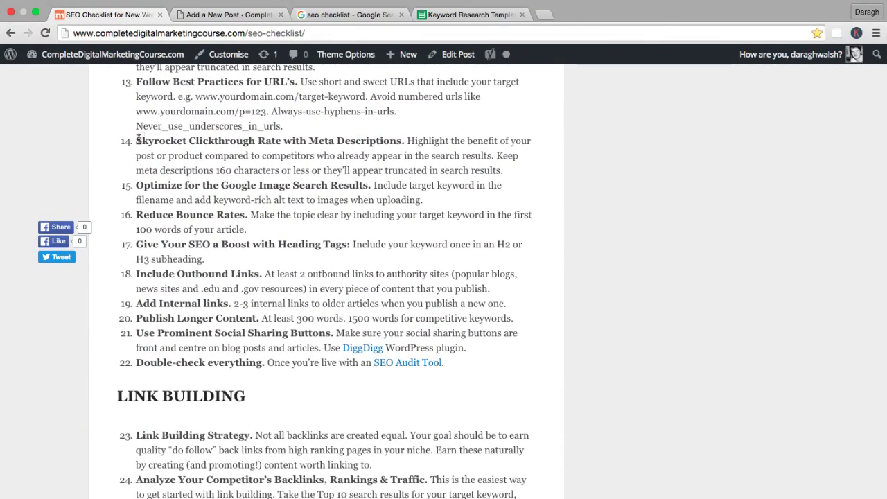
Highlight the item 14 heading, 'Skyrocket Clickthrough Rate with Meta Descriptions'.
mouse_move(136, 141)
left_mouse_down()
mouse_move(324, 156)
mouse_move(336, 138)
mouse_move(405, 142)
left_mouse_up()
Finish the heading highlight, then highlight the first Google result's description snippet.
left_click(404, 142)
left_click(347, 15)
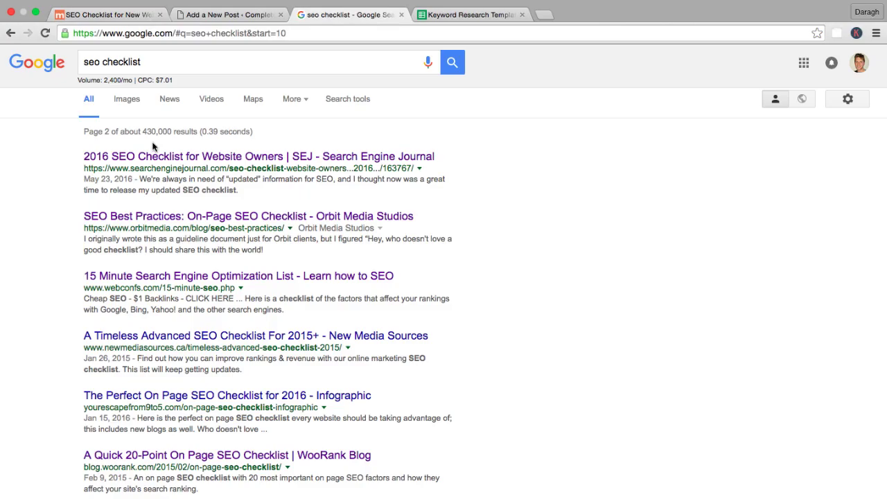
left_click_drag(140, 178, 250, 198)
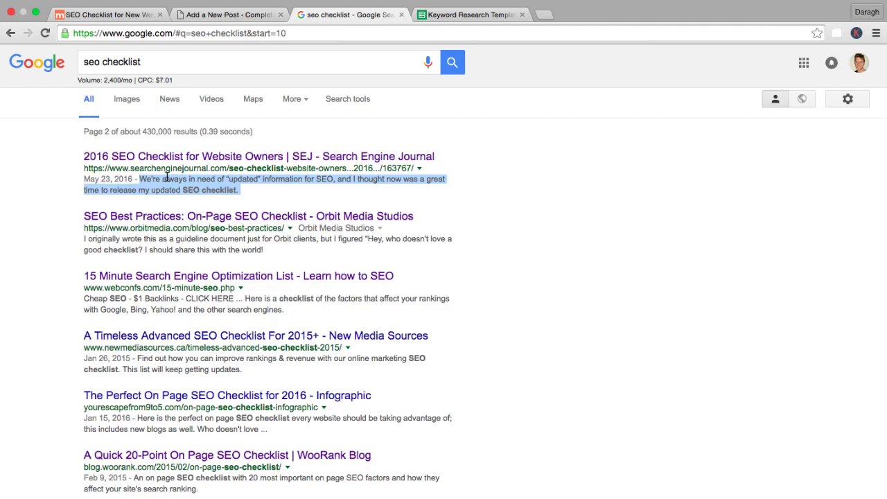
left_click(63, 247)
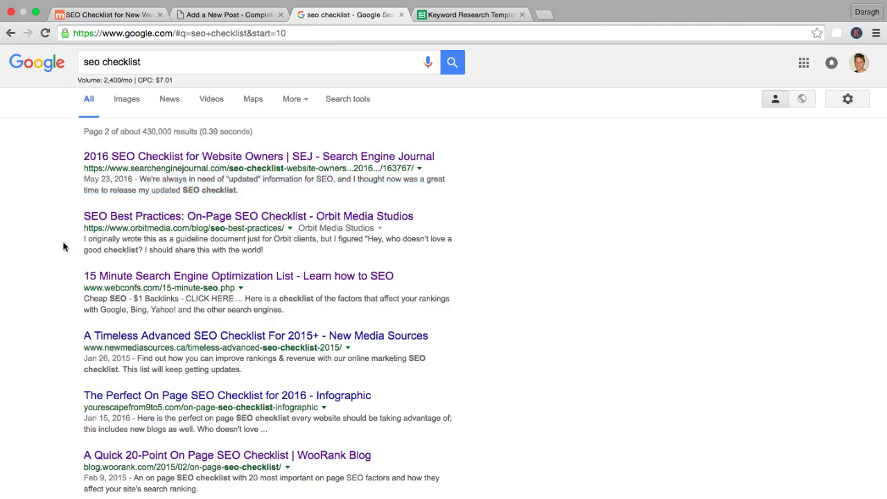
Scroll down and highlight the snippets of New Media Sources and another result.
scroll(63, 246, "down", 3)
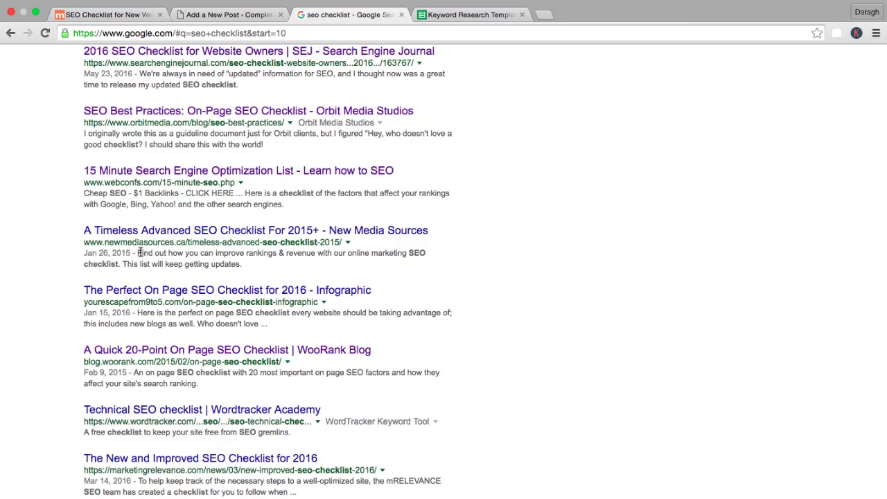
left_click_drag(138, 253, 251, 263)
left_click(252, 263)
left_click_drag(138, 254, 251, 260)
left_click(253, 261)
Back on the checklist, highlight item 14's advice on stressing benefits over competitors.
left_click(129, 19)
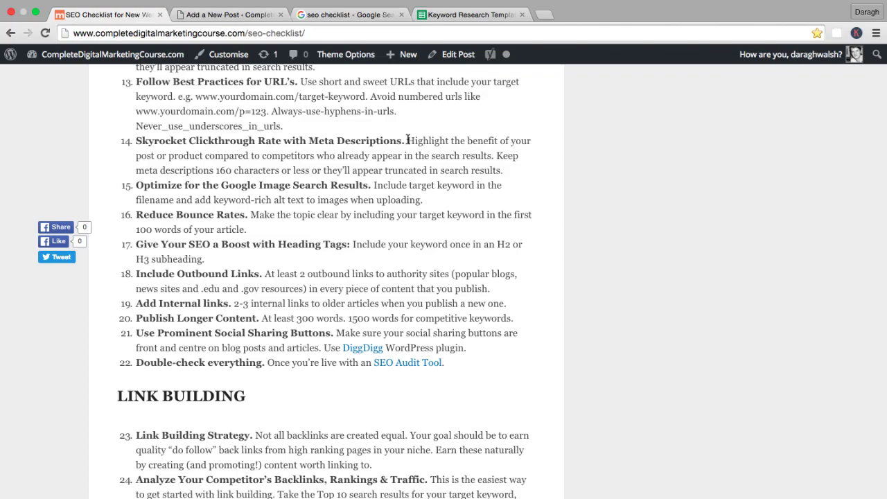
mouse_move(407, 141)
left_mouse_down()
mouse_move(438, 166)
mouse_move(317, 157)
mouse_move(492, 155)
left_mouse_up()
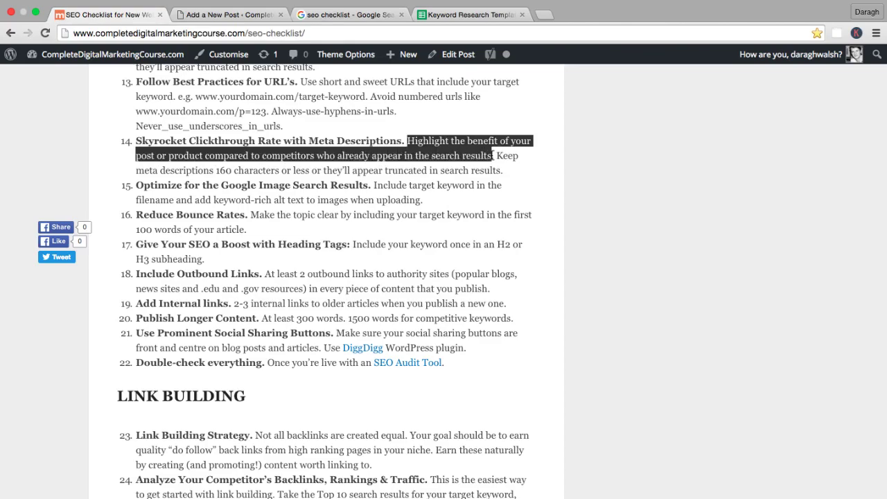
On the Google results, highlight the first snippet and scroll down toward related searches.
left_click(322, 23)
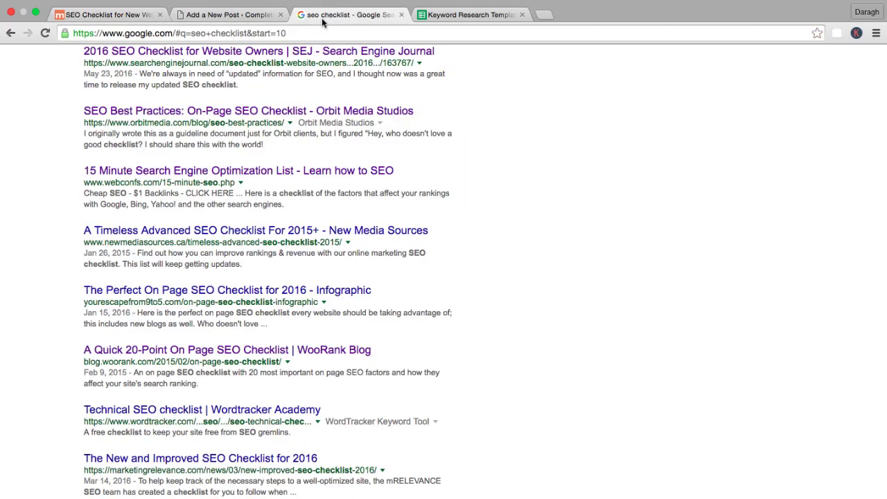
scroll(286, 165, "up", 3)
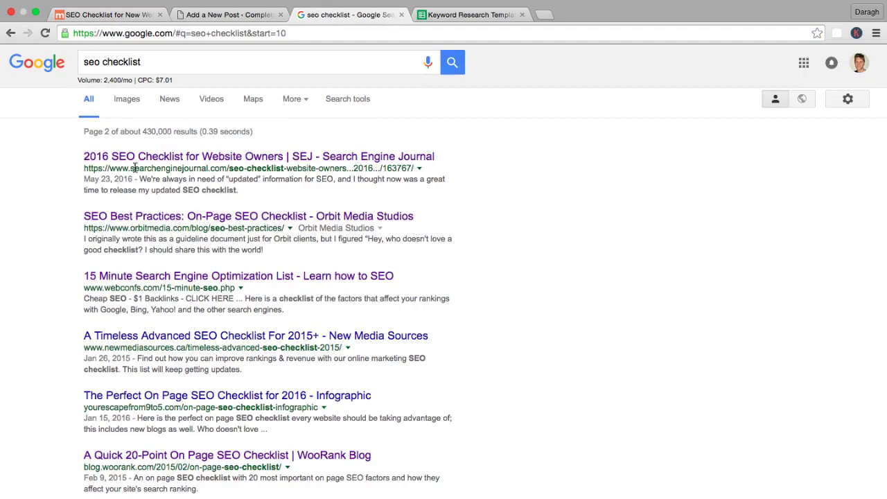
left_click_drag(139, 179, 185, 190)
left_click(194, 187)
scroll(194, 188, "down", 5)
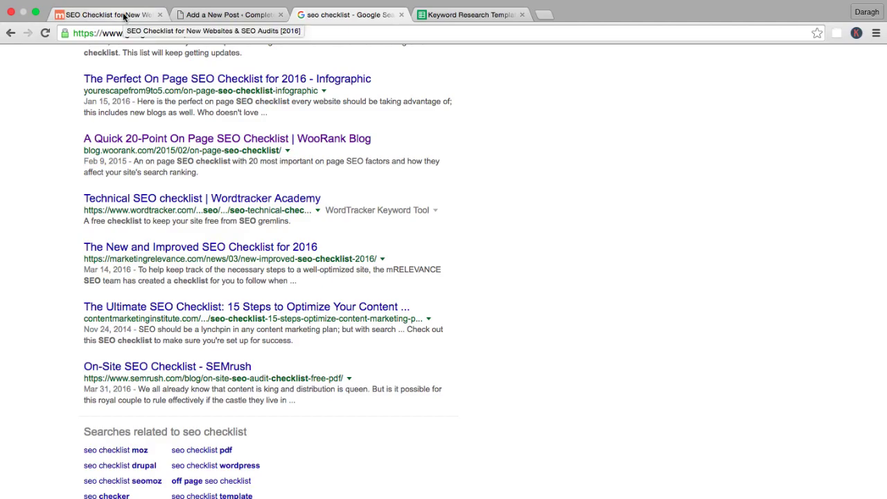
Highlight item 14's 'Keep meta descriptions 160 characters or less' rule.
left_click(124, 15)
left_click(378, 172)
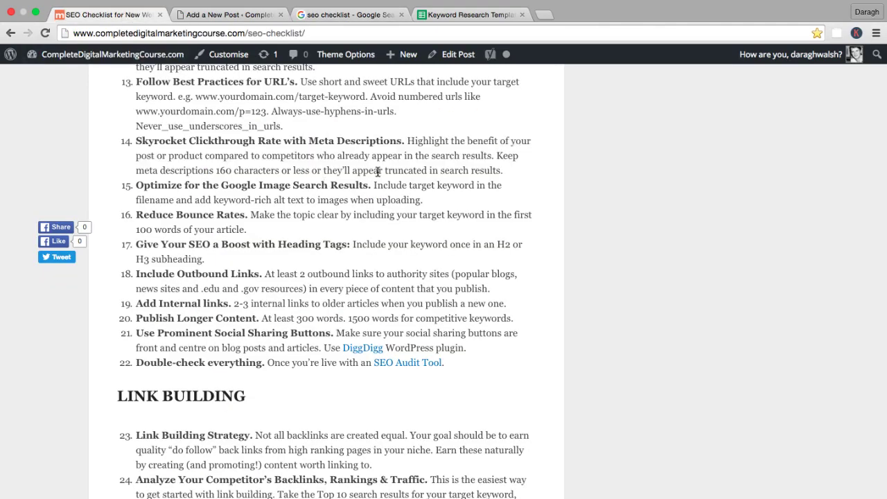
left_click_drag(496, 155, 282, 169)
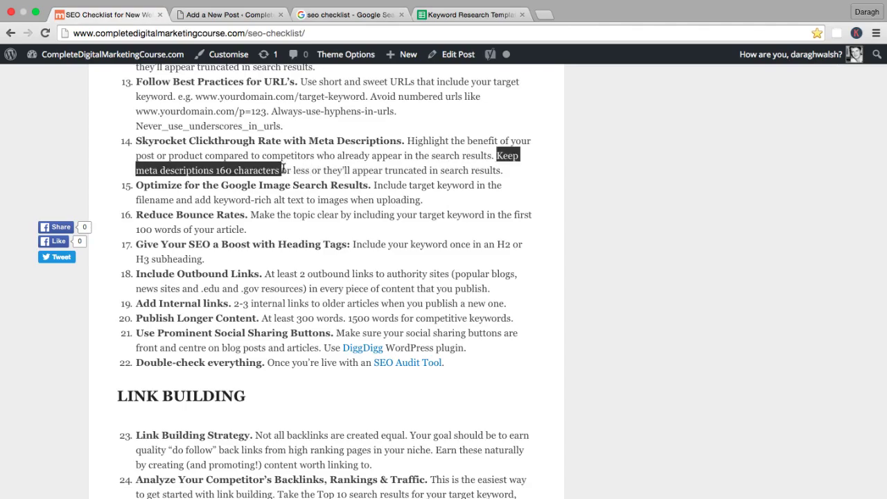
left_click(282, 169)
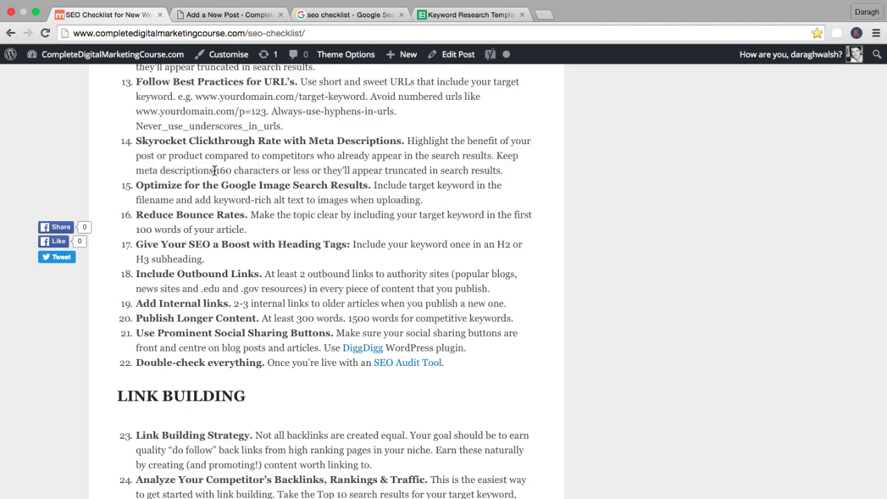
left_click_drag(222, 169, 484, 169)
left_click(480, 169)
Select the On-Site SEO Checklist – SEMrush snippet that is cut off at 'they live in ...'.
left_click(343, 15)
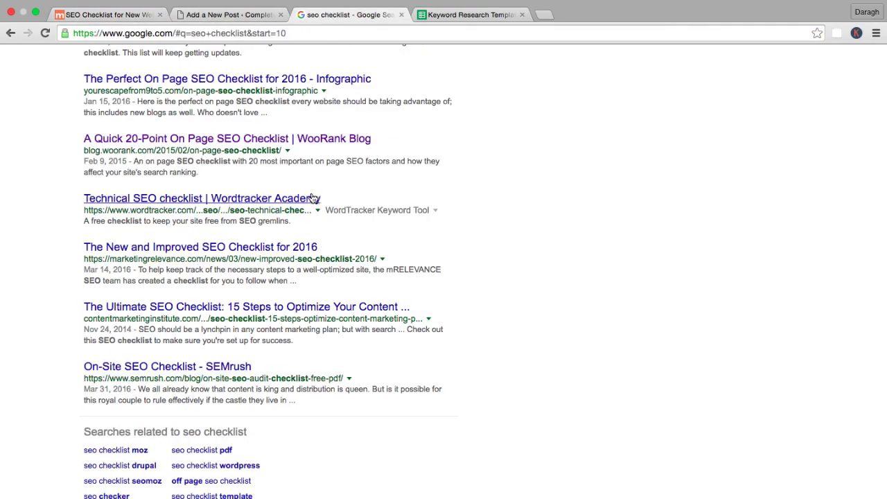
scroll(225, 312, "up", 1)
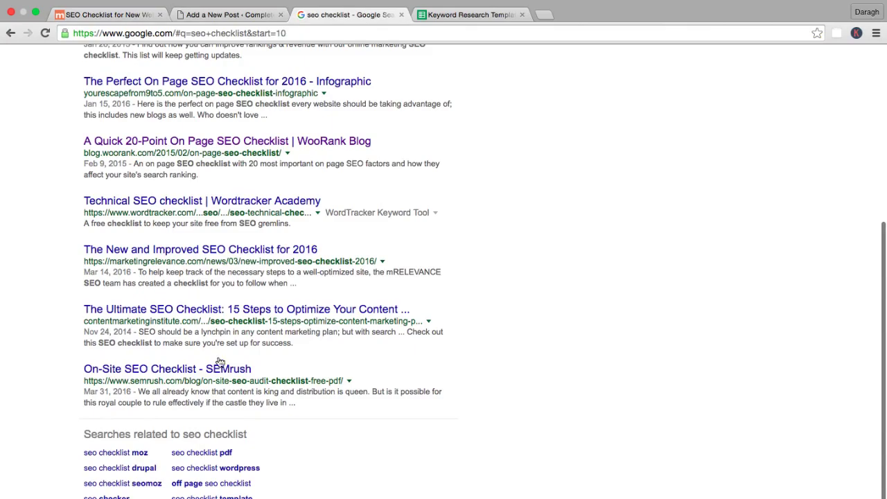
triple_click(223, 395)
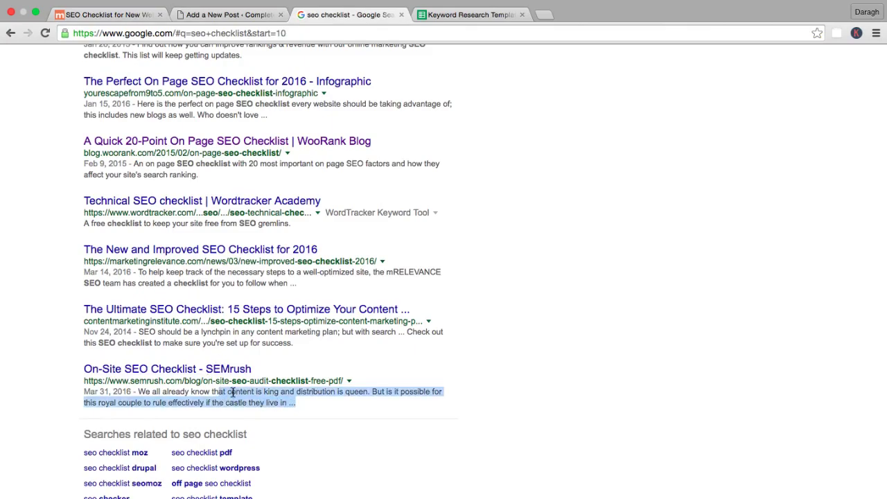
left_click(233, 393)
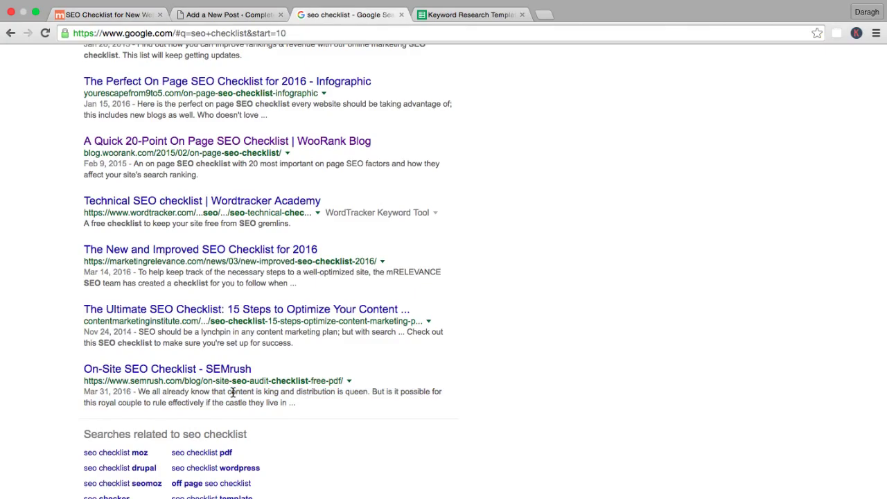
Open the 'SEO Checklist for New Websites & SEO Audits [2016]' post via Edit Post.
left_click(129, 17)
scroll(286, 208, "down", 5)
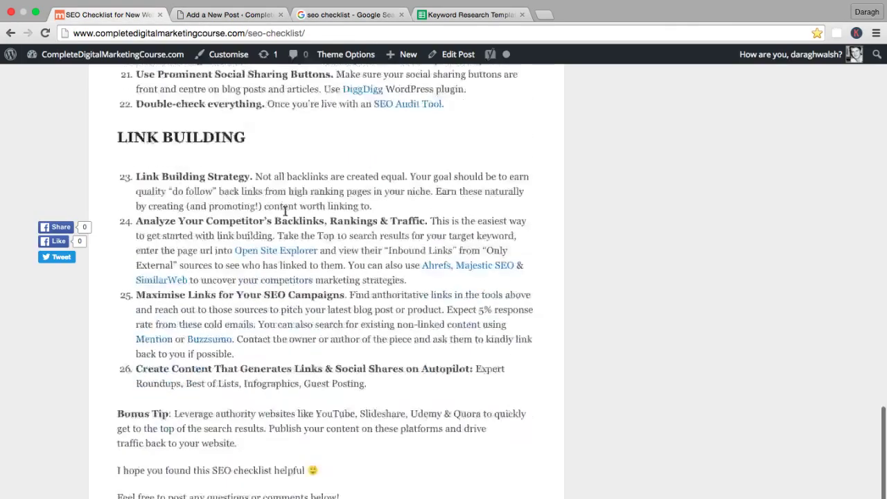
scroll(428, 74, "up", 1)
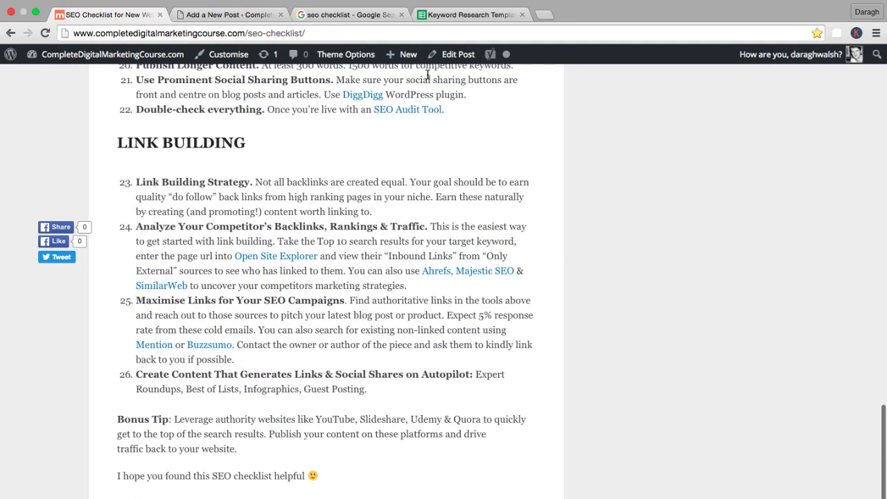
left_click(450, 61)
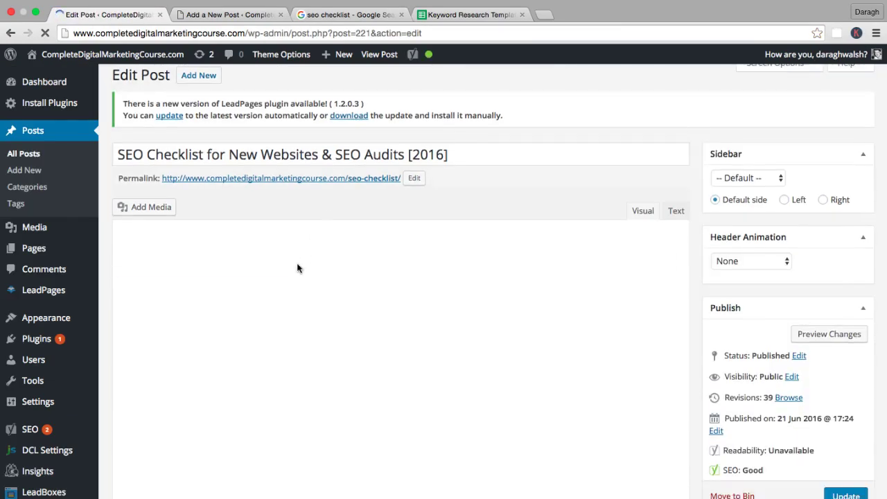
Review the Yoast snippet preview and analysis, then return to the Google results.
scroll(298, 267, "down", 10)
scroll(298, 266, "down", 10)
scroll(297, 264, "down", 2)
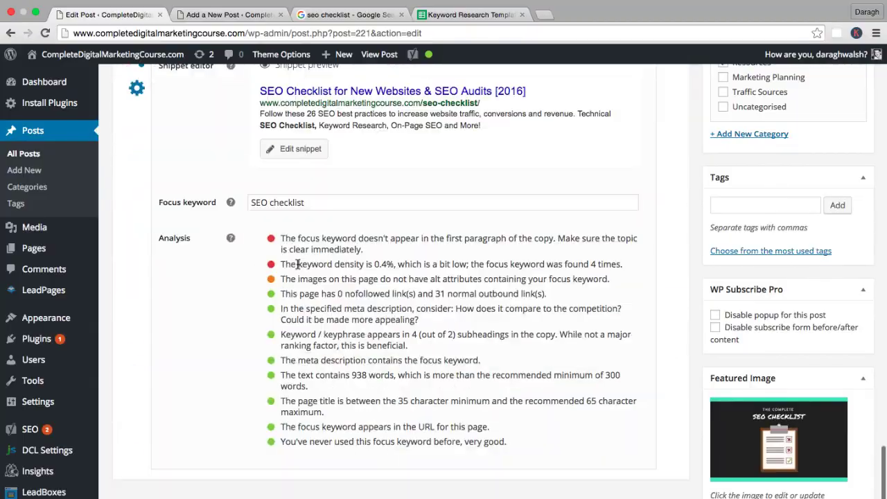
scroll(298, 264, "up", 3)
scroll(296, 215, "up", 1)
scroll(296, 214, "up", 1)
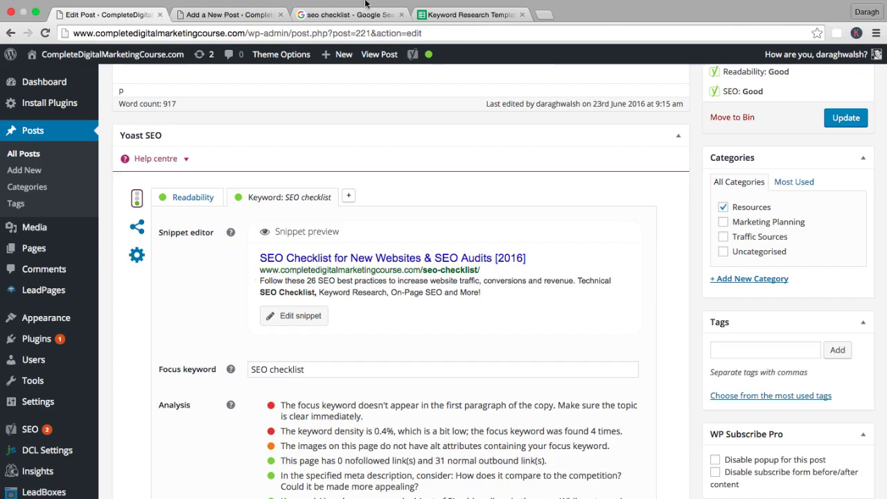
left_click(337, 28)
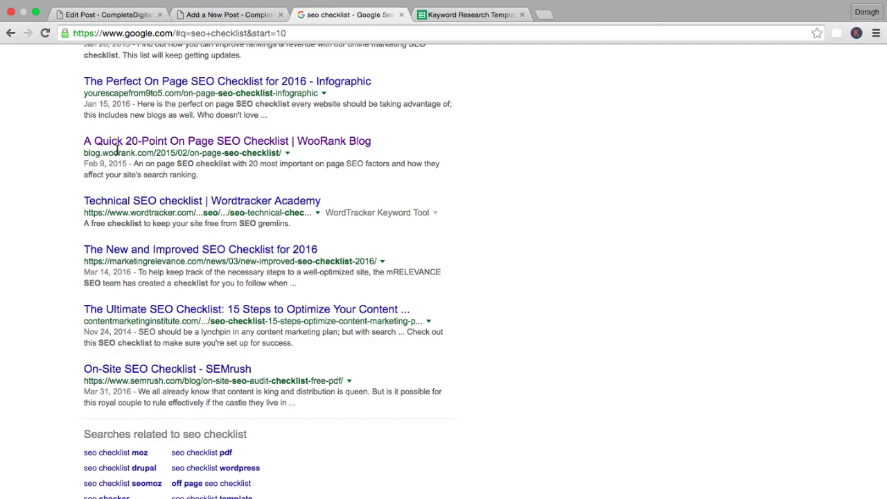
Return to the live checklist post at item 14's meta descriptions heading.
left_click(123, 21)
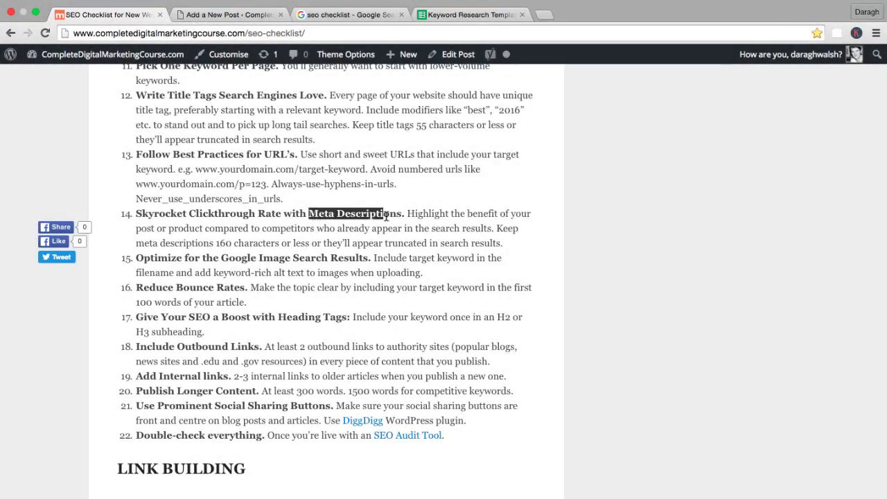
left_click(385, 216)
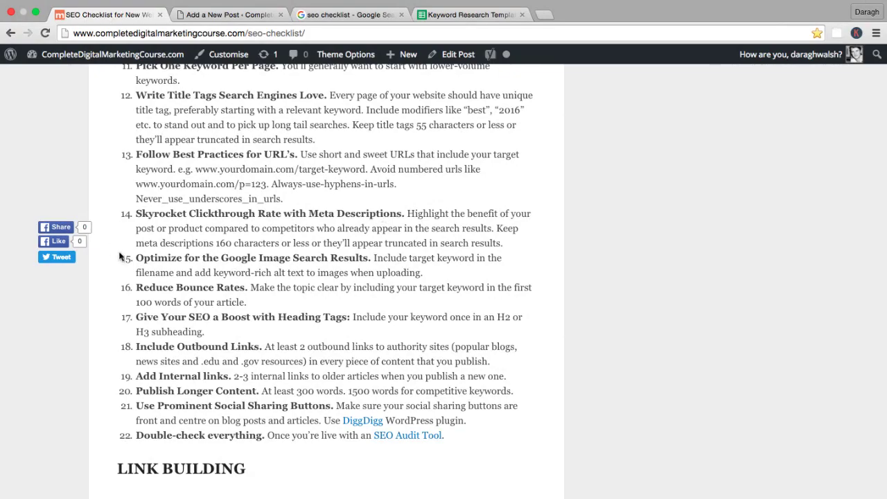